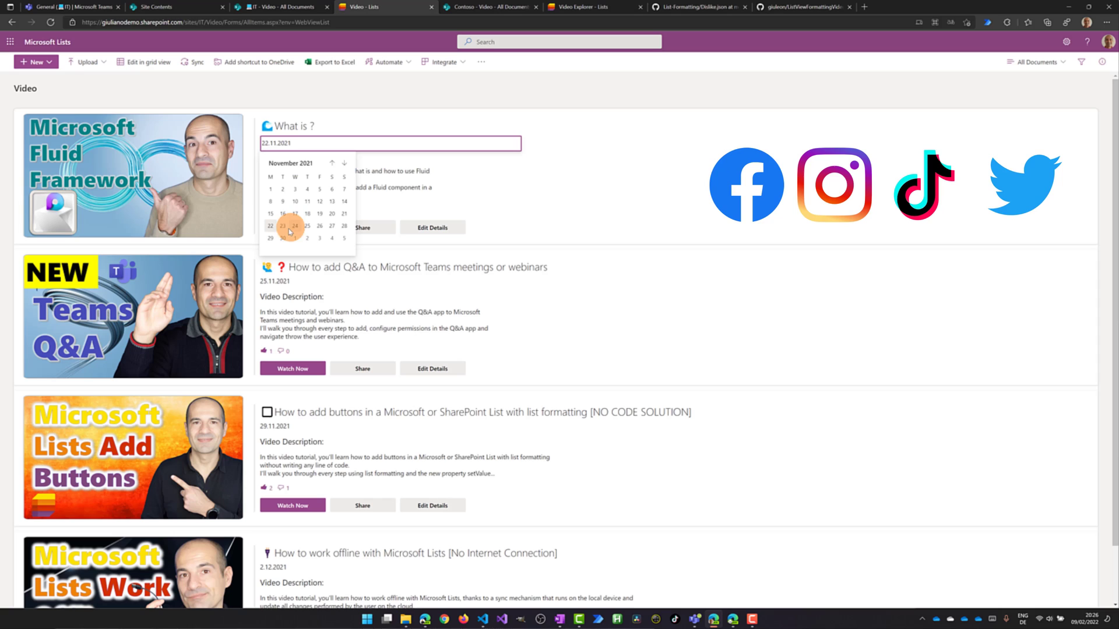
# - Review the Fluid Framework video card's full title and its 22.11.2021 date in the Video list
pyautogui.click(332, 215)
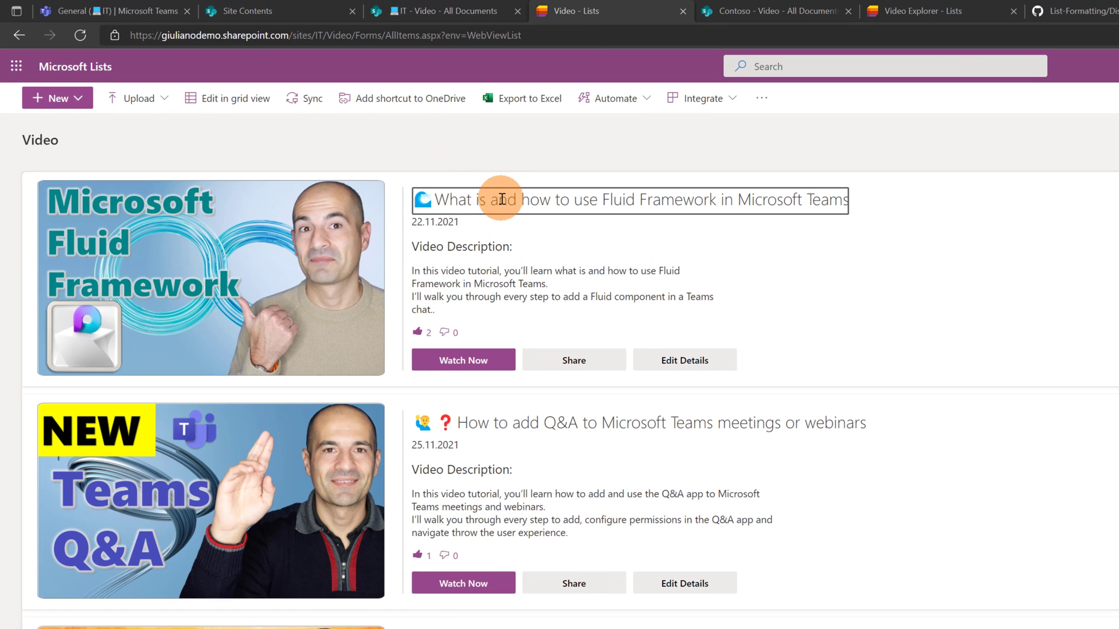
# - Replace the words after 'What is' in the first video's title with '?' and save it inline
pyautogui.click(709, 207)
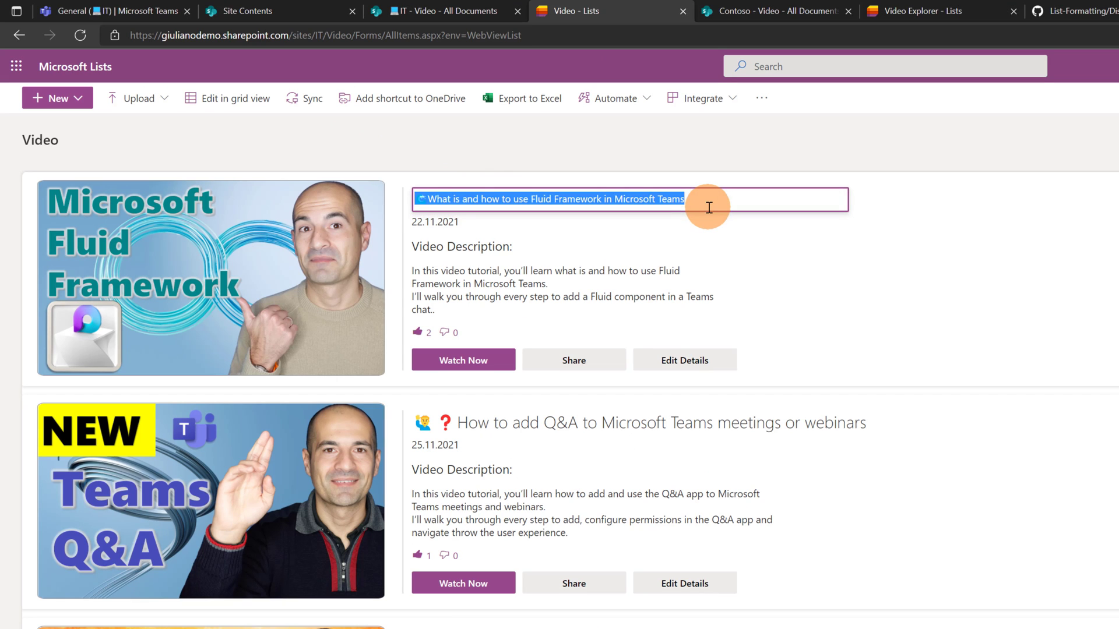
pyautogui.click(712, 204)
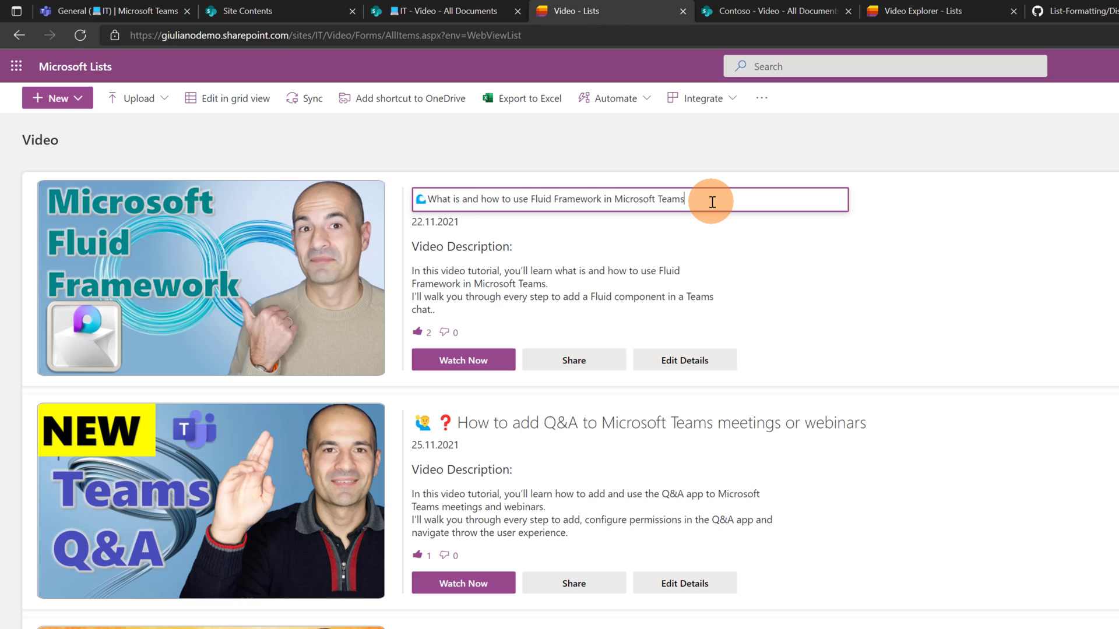
pyautogui.hotkey('ctrl', 'shift', 'Left')
pyautogui.hotkey('ctrl', 'shift', 'Left')
pyautogui.hotkey('ctrl', 'shift', 'Left')
pyautogui.hotkey('ctrl', 'shift', 'Left')
pyautogui.hotkey('ctrl', 'shift', 'Left')
pyautogui.hotkey('ctrl', 'shift', 'Left')
pyautogui.hotkey('ctrl', 'shift', 'Left')
pyautogui.hotkey('ctrl', 'shift', 'Left')
pyautogui.hotkey('ctrl', 'shift', 'Left')
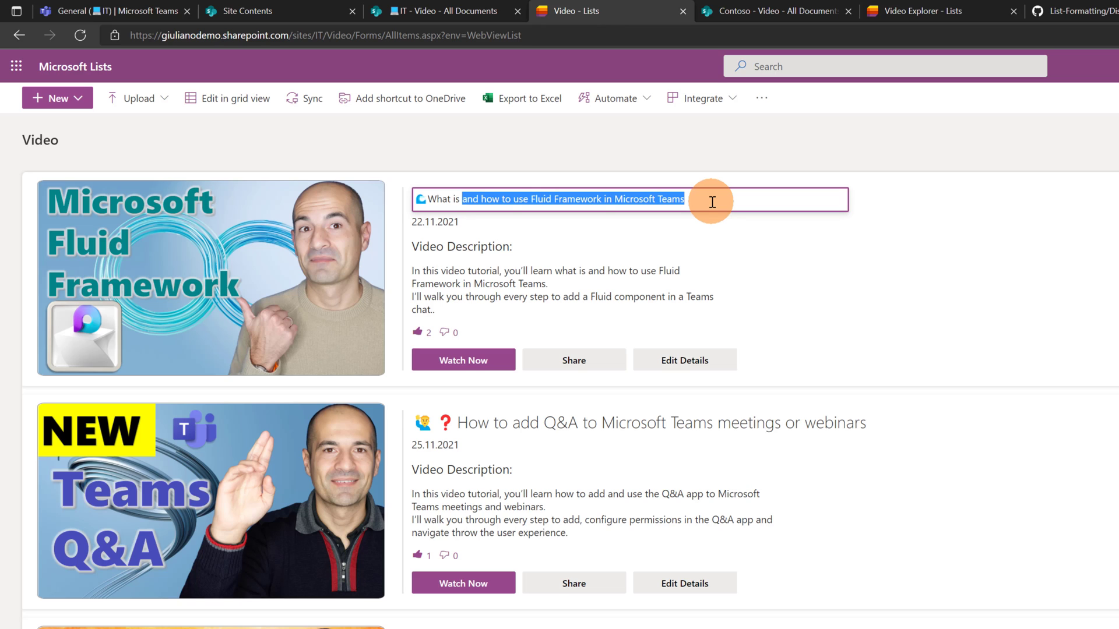
pyautogui.write('?')
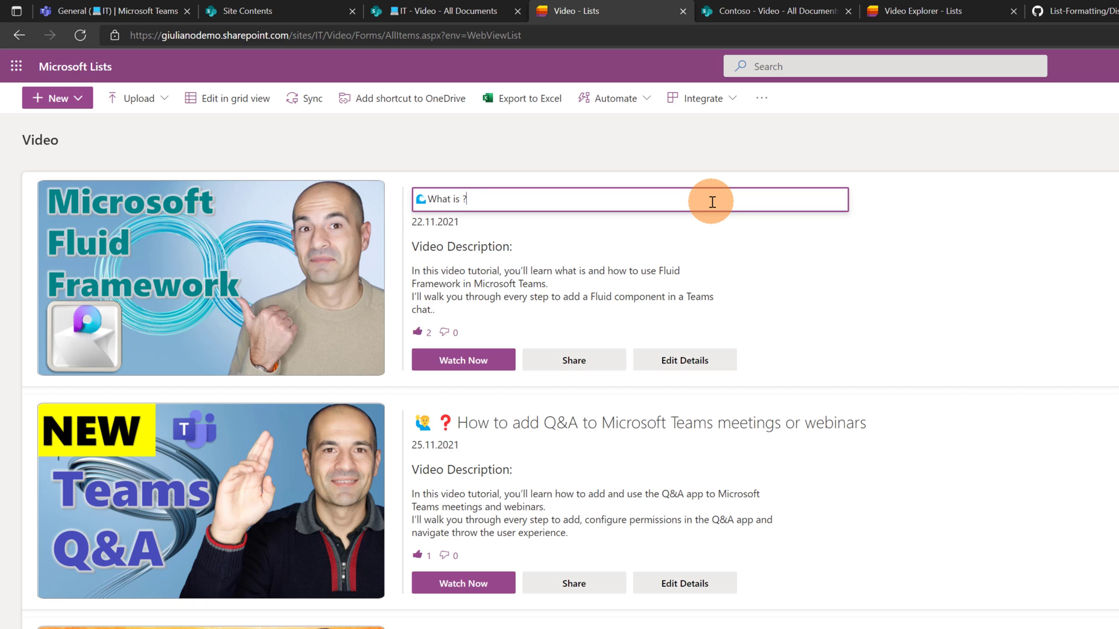
pyautogui.press('Return')
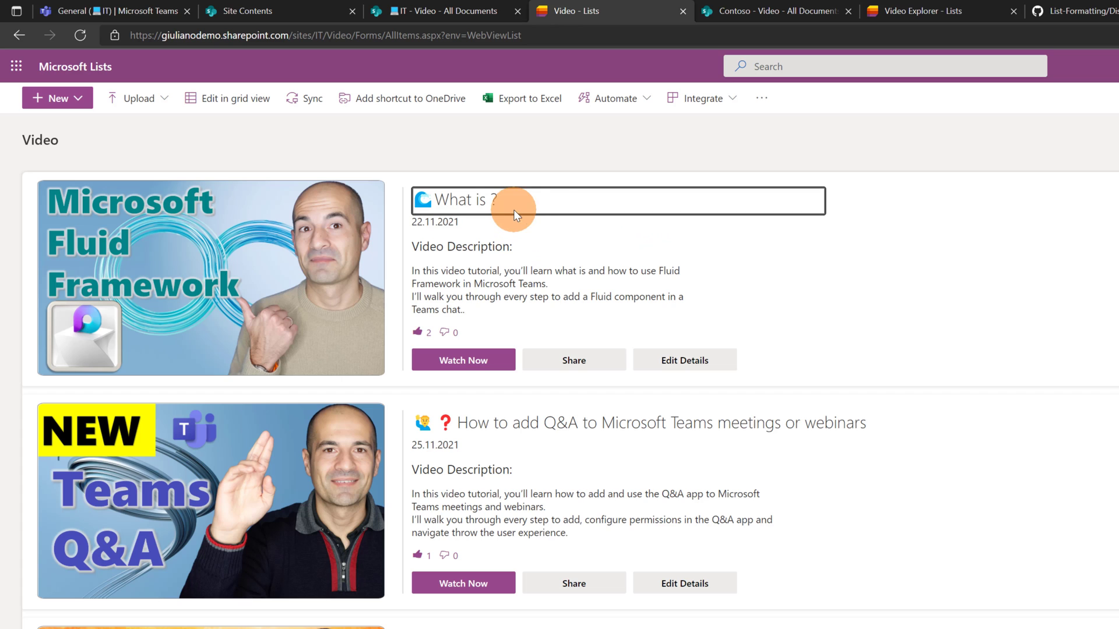
# - Pick 20 November 2021 as the Fluid Framework video's date in the inline date picker
pyautogui.click(466, 224)
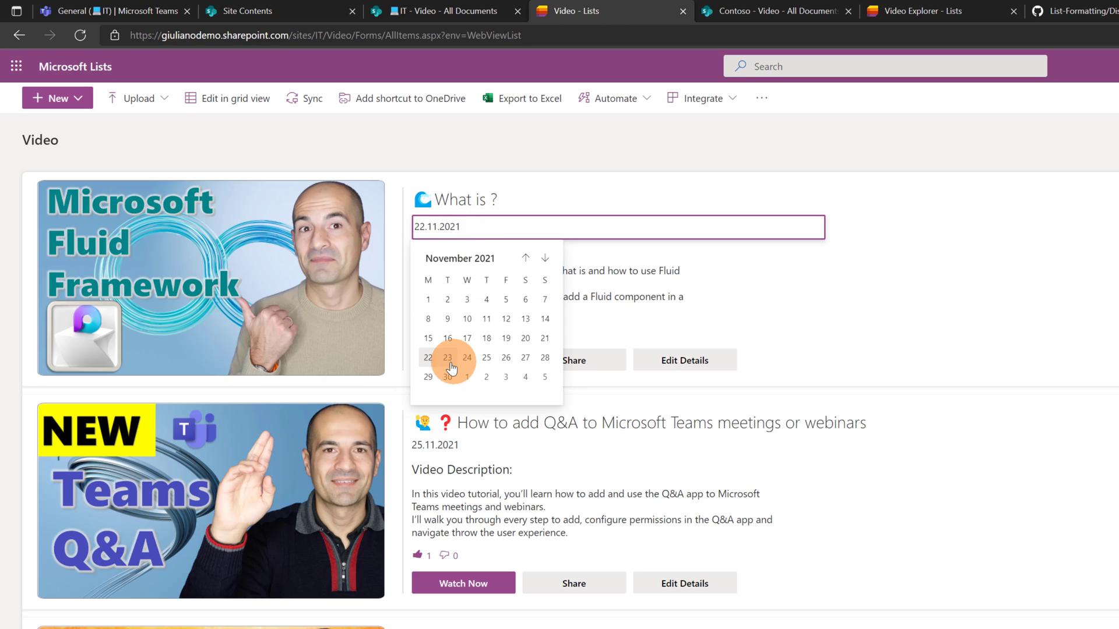
pyautogui.click(525, 338)
pyautogui.click(617, 291)
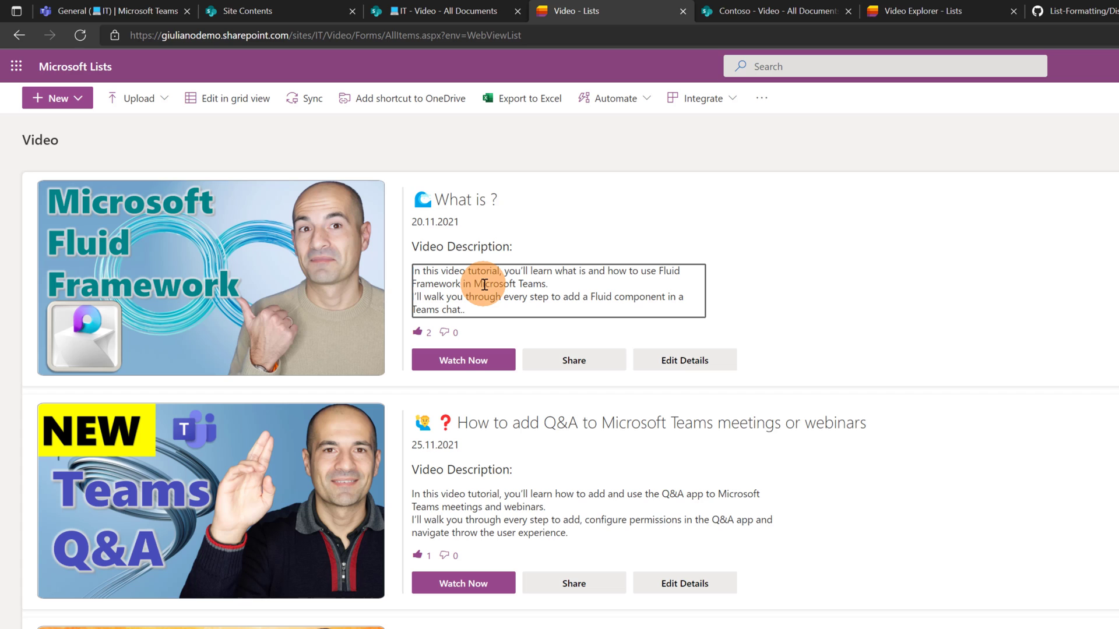
# - Delete ' chat' from the end of the first video's description inline and save it
pyautogui.click(484, 285)
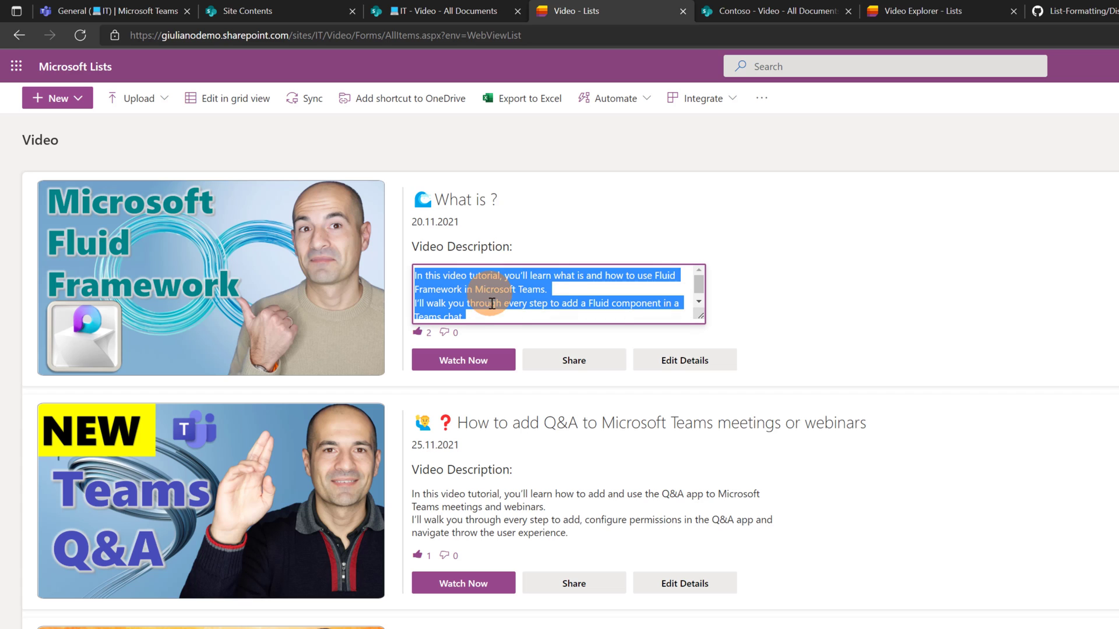
pyautogui.click(484, 312)
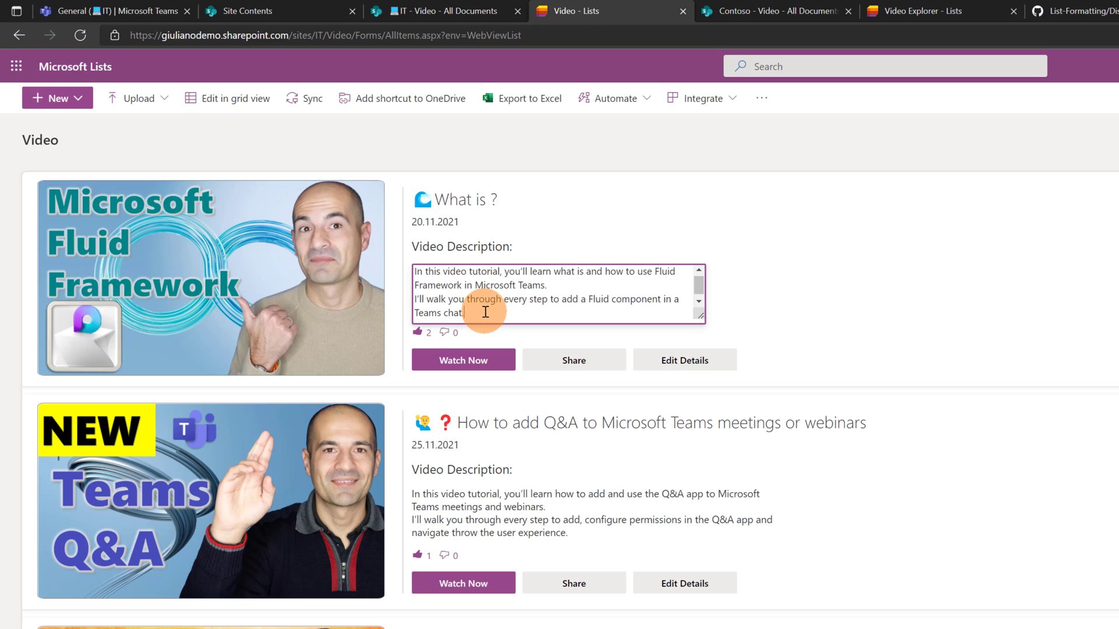
pyautogui.press('BackSpace')
pyautogui.press('BackSpace')
pyautogui.press('BackSpace')
pyautogui.press('BackSpace')
pyautogui.press('BackSpace')
pyautogui.click(797, 308)
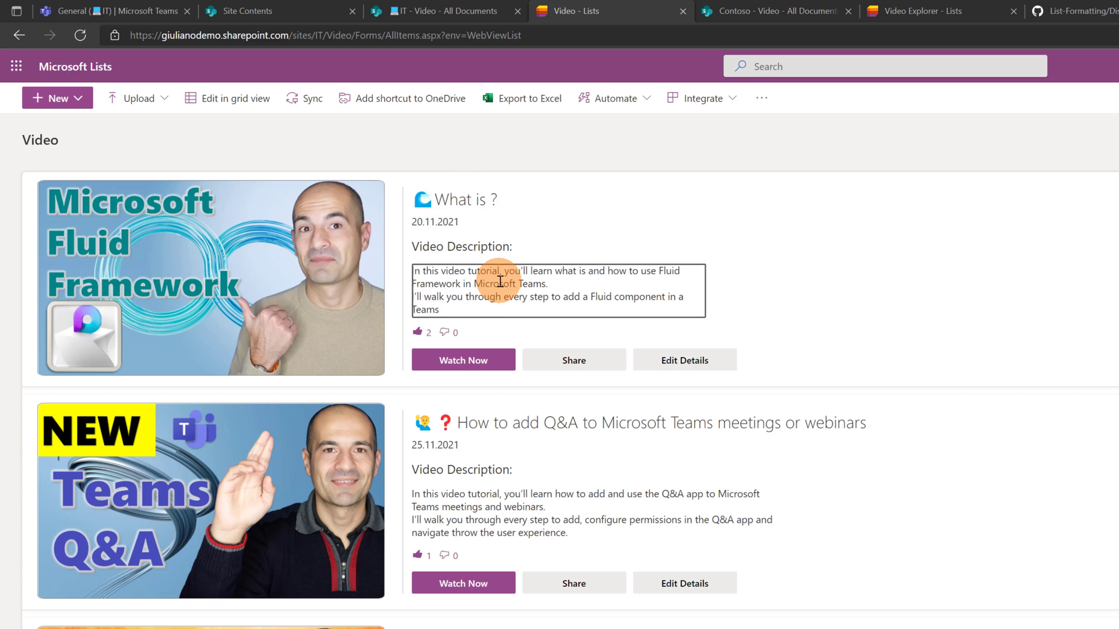
# - Go to the Teams window showing the Project Drone X chat, check the account menu, and start a new tab
pyautogui.click(491, 36)
pyautogui.hotkey('ctrl', 'c')
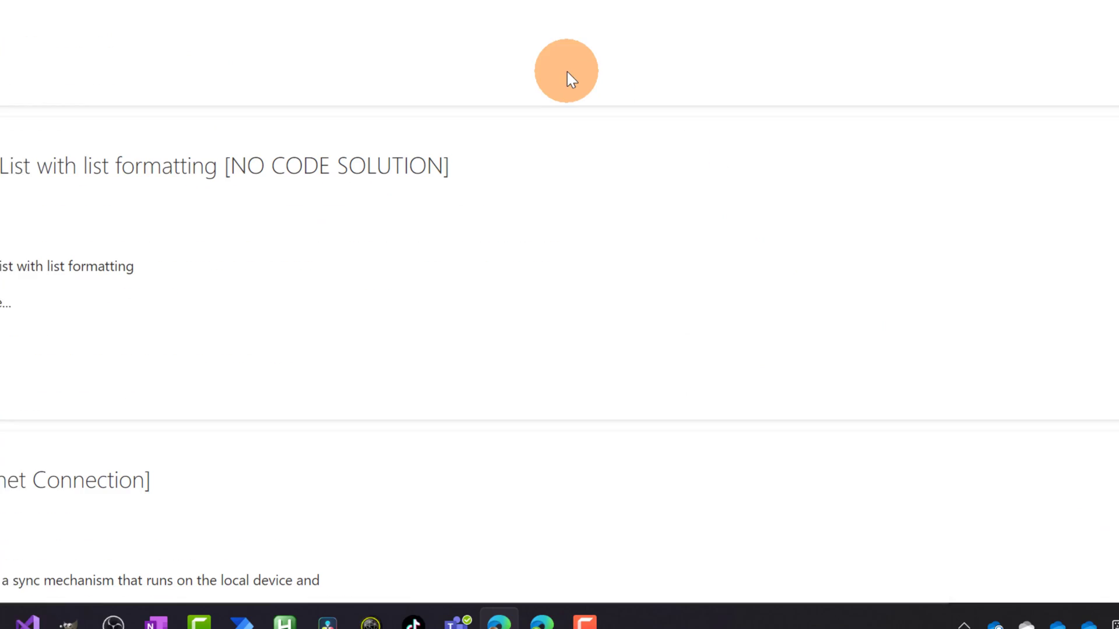
pyautogui.click(506, 606)
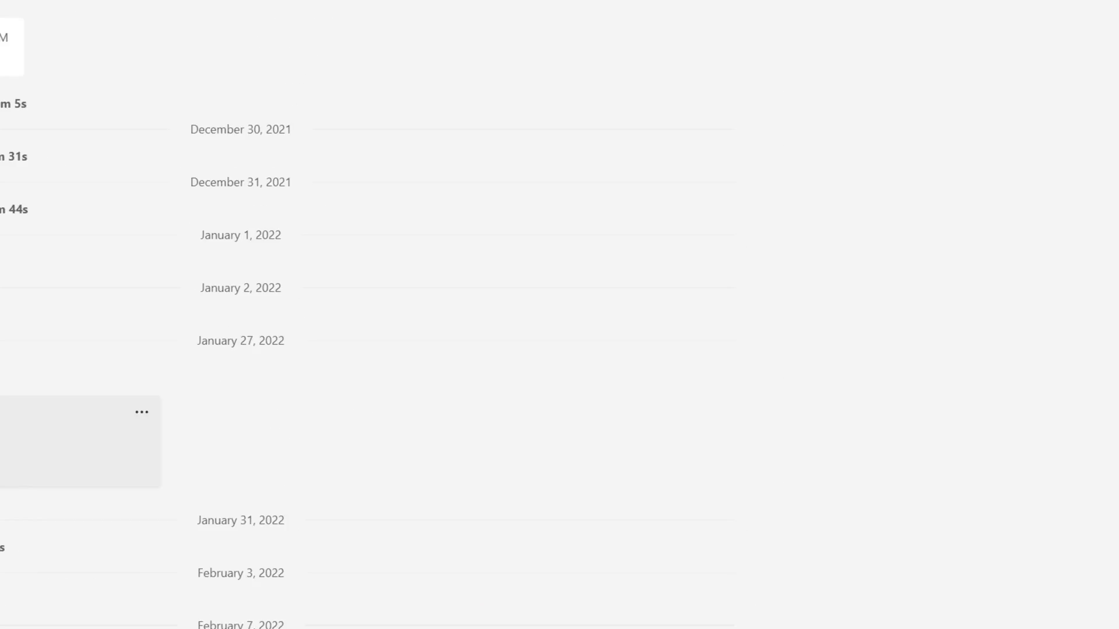
pyautogui.click(1091, 97)
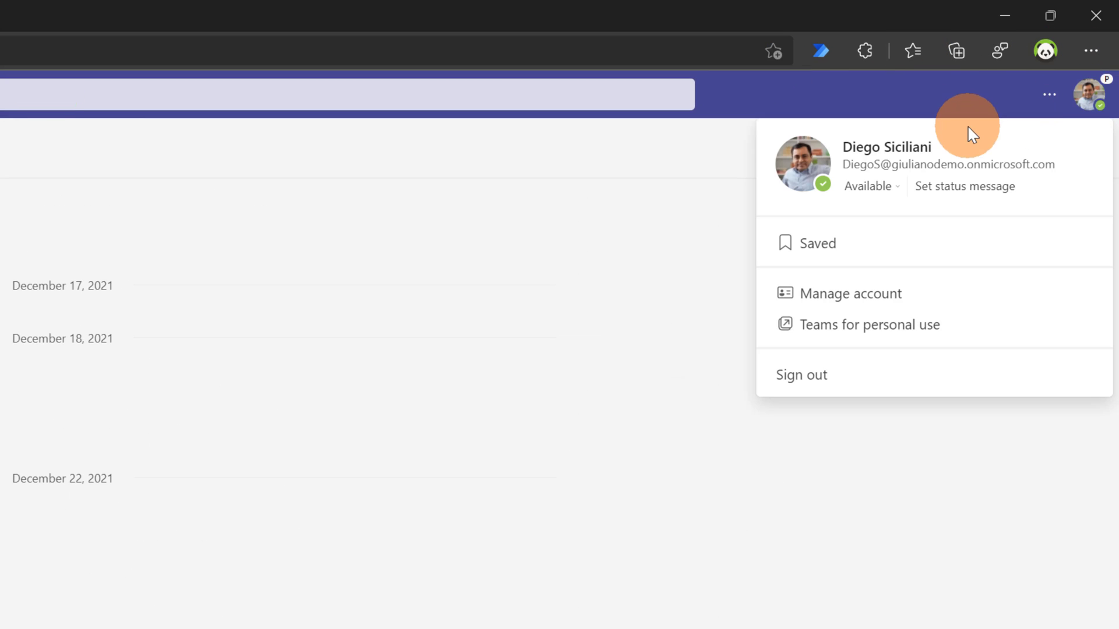
pyautogui.click(218, 95)
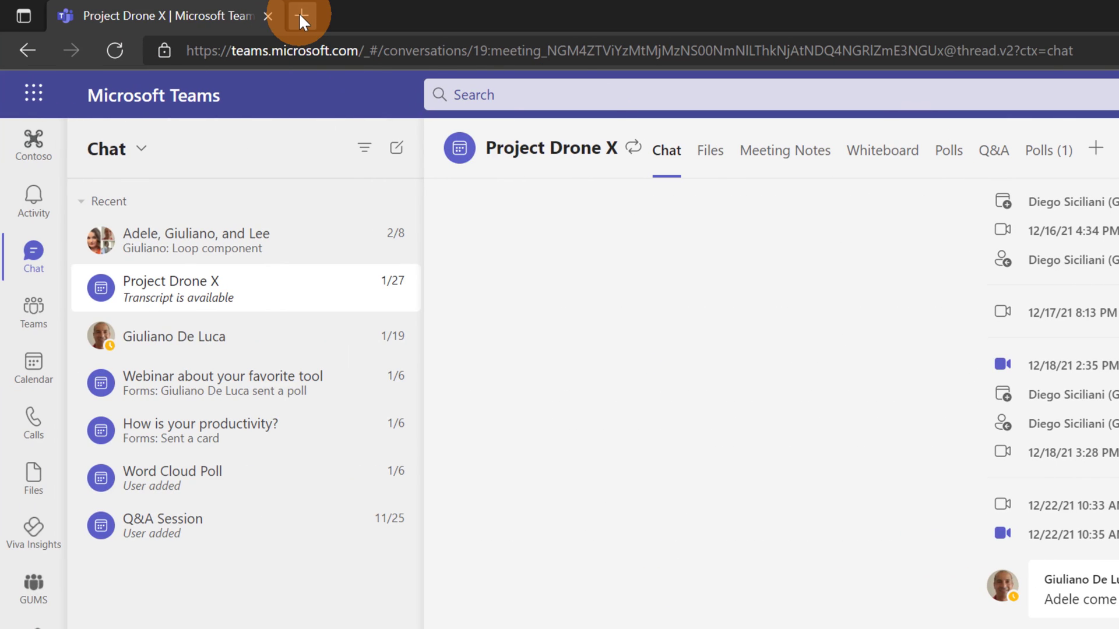
pyautogui.click(100, 16)
# - Paste the Video list's SharePoint URL into the new tab and load it
pyautogui.hotkey('ctrl', 'v')
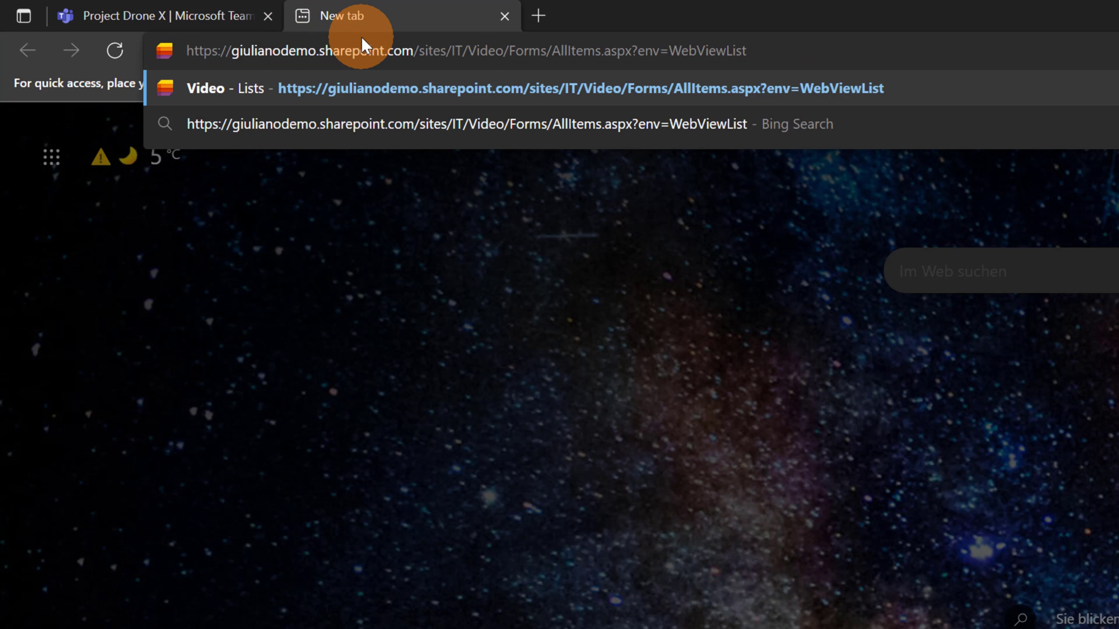
pyautogui.press('Return')
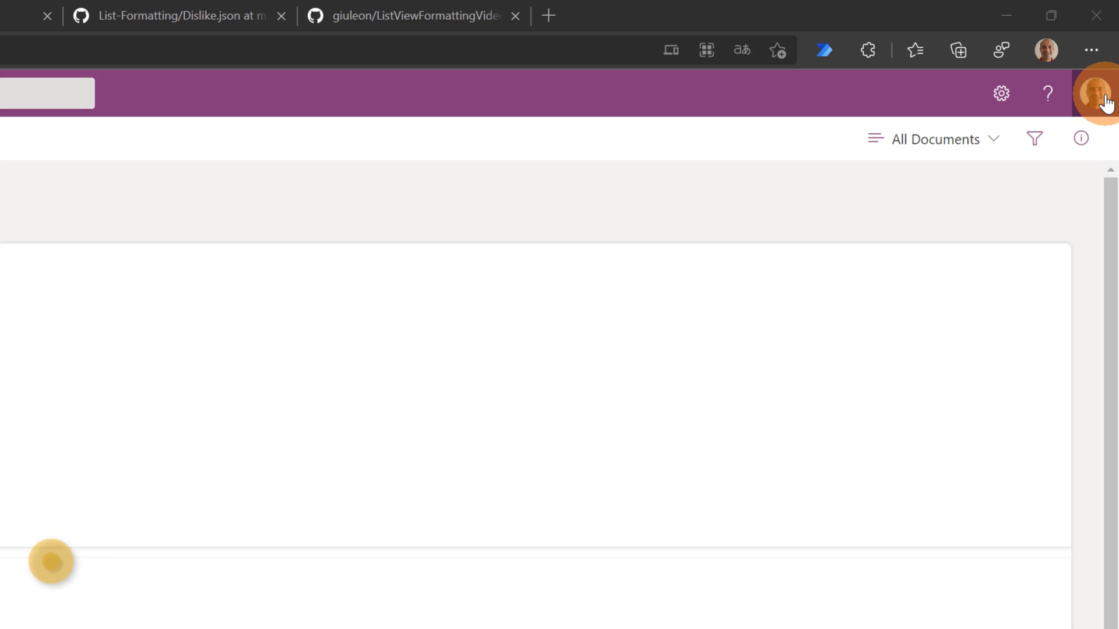
# - Choose Format current view from the All Documents view menu to show the JSON editor
pyautogui.click(1097, 96)
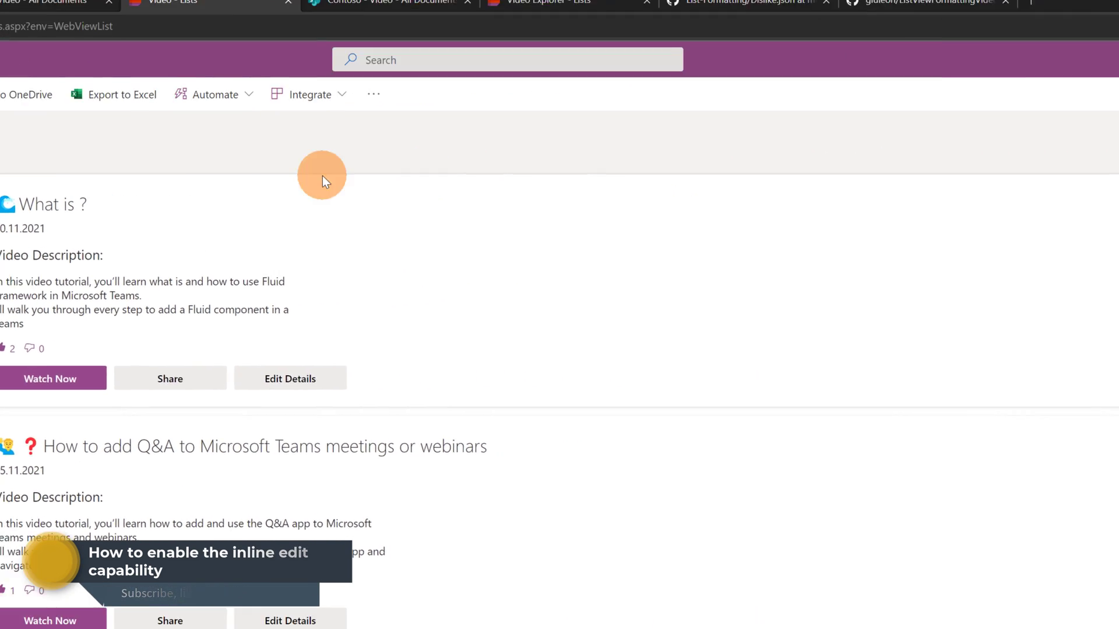
pyautogui.click(951, 110)
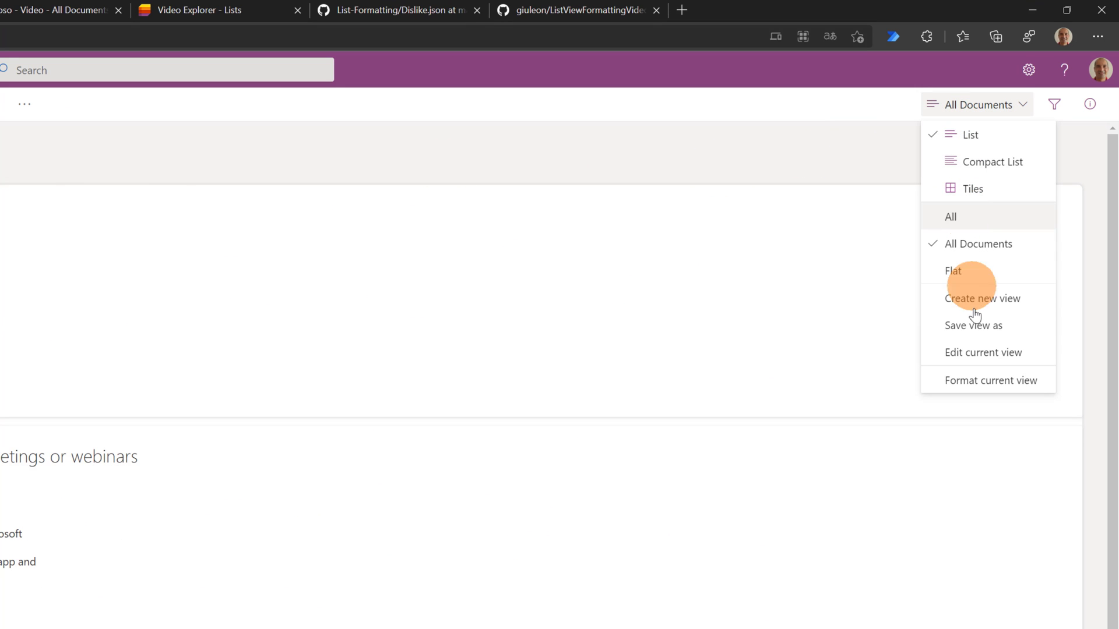
pyautogui.click(977, 388)
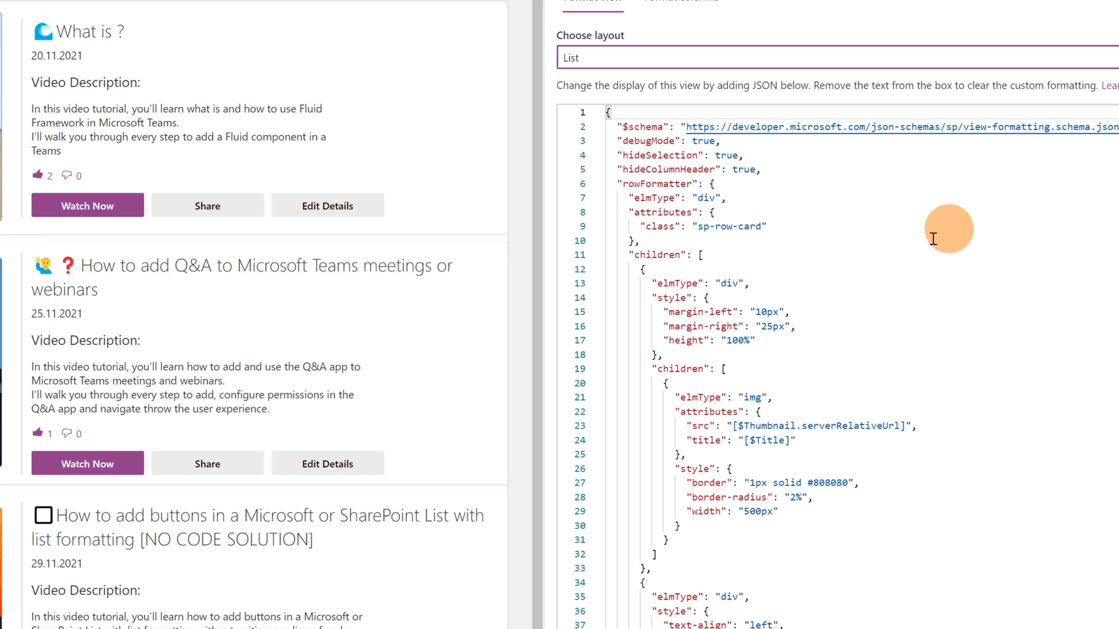
# - Highlight line 44's "inlineEditField": "[$Title]" and show the 'What is ?' title becoming editable in place
pyautogui.scroll(-3, 843, 240)
pyautogui.scroll(-4, 843, 241)
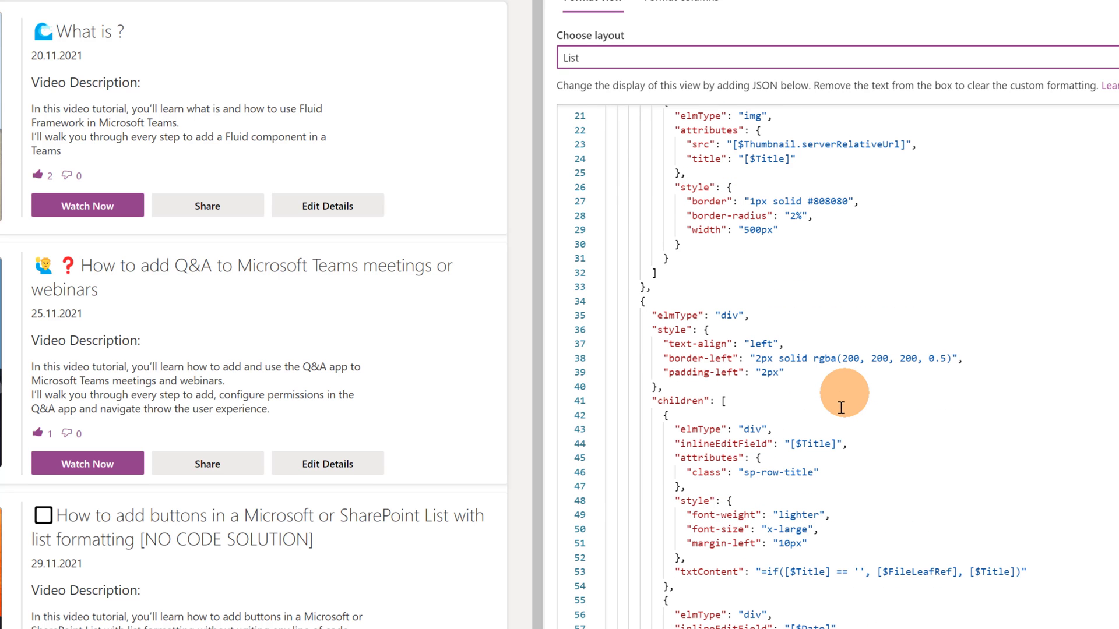
pyautogui.click(848, 431)
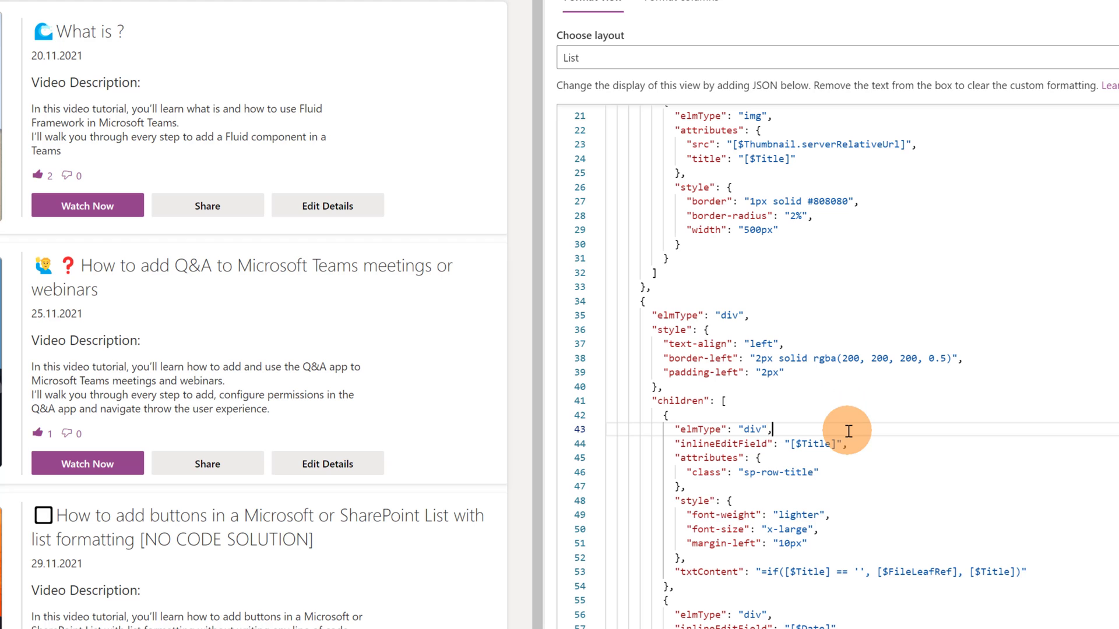
pyautogui.press('Right')
pyautogui.hotkey('shift', 'Down')
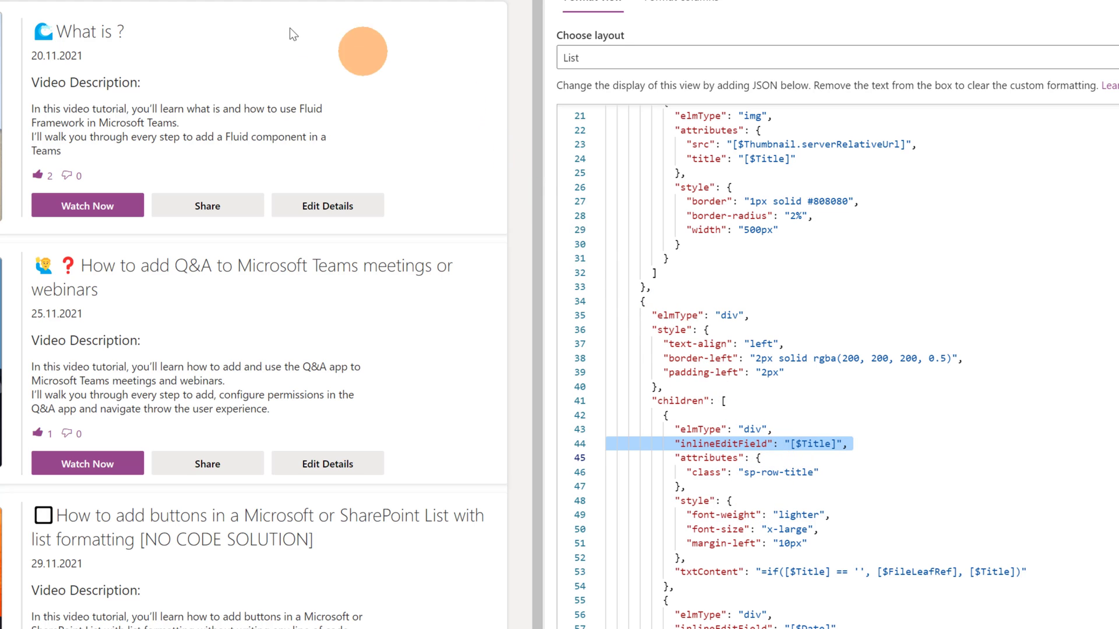
pyautogui.click(85, 30)
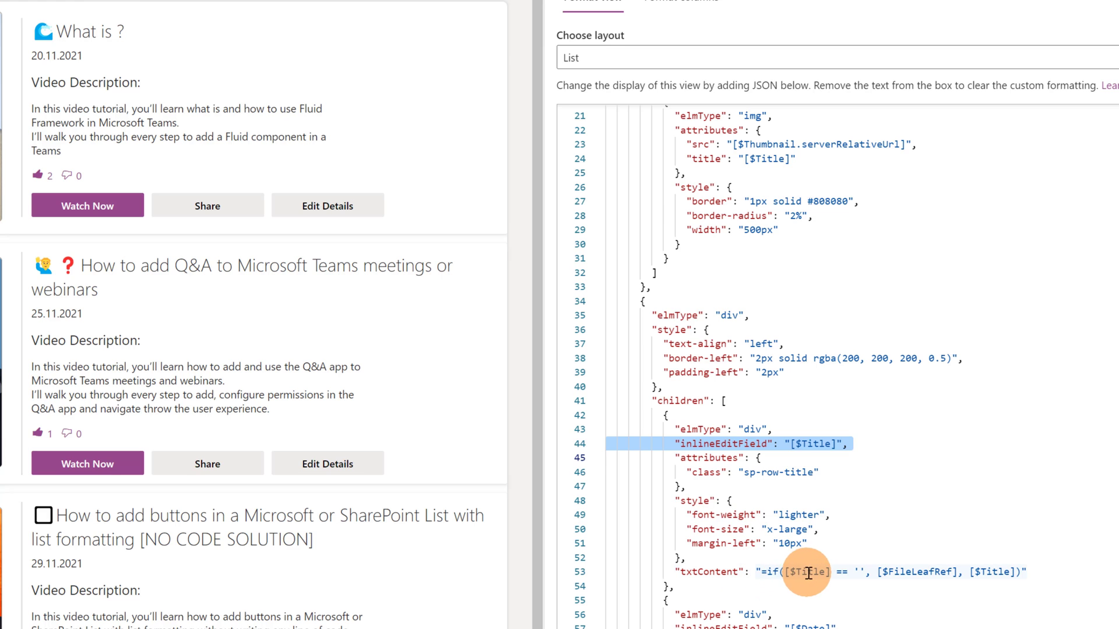
pyautogui.click(686, 442)
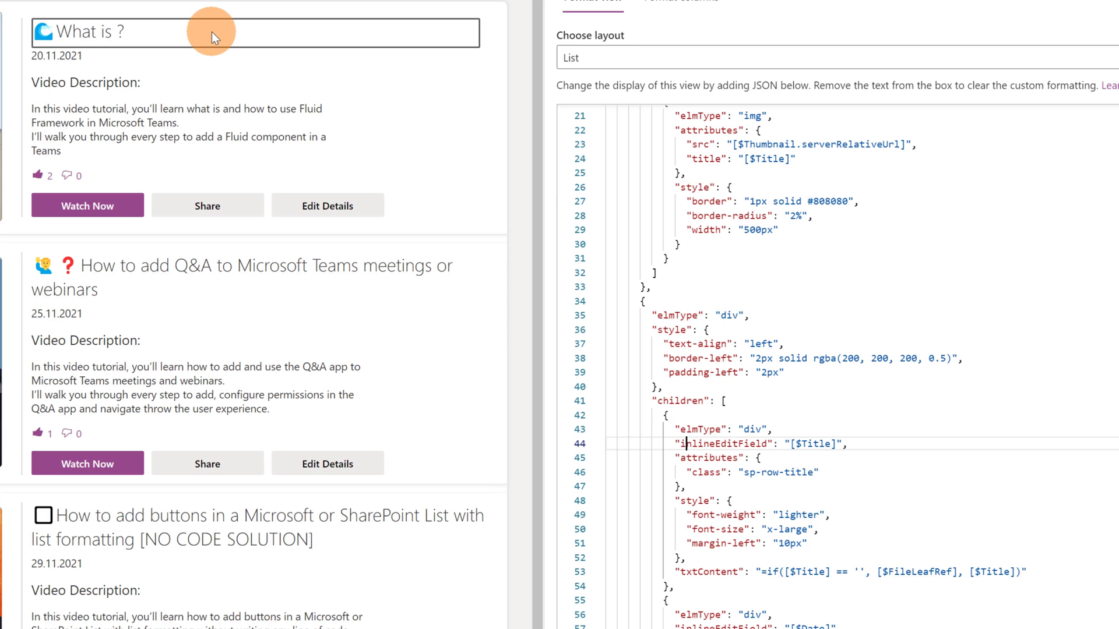
# - Demonstrate the title's in-place editing again, then leave it unchanged
pyautogui.click(211, 32)
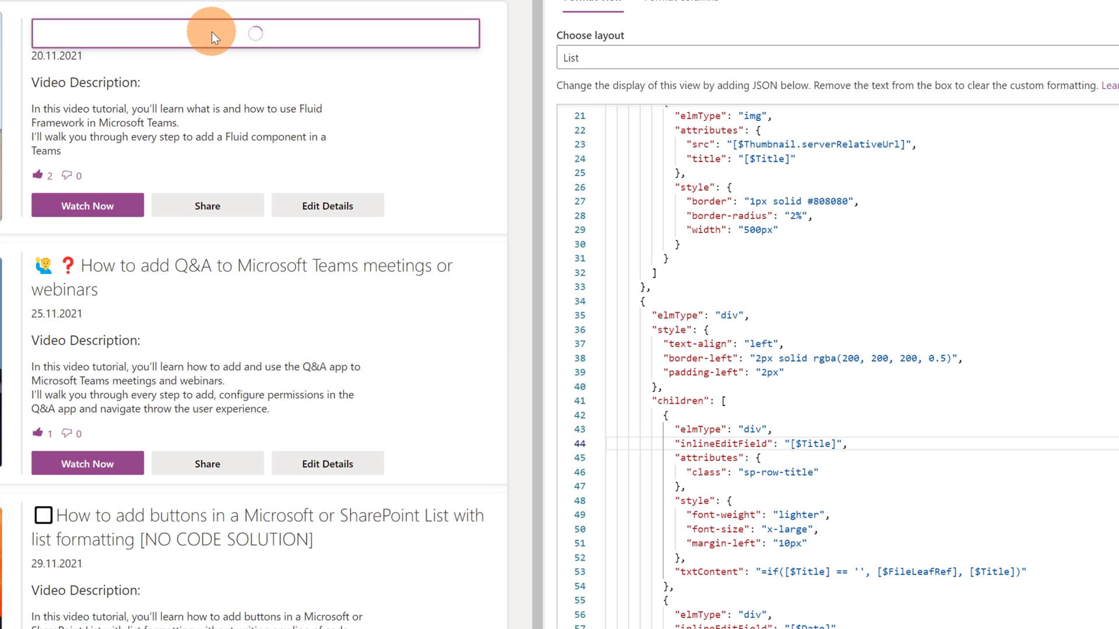
pyautogui.click(897, 539)
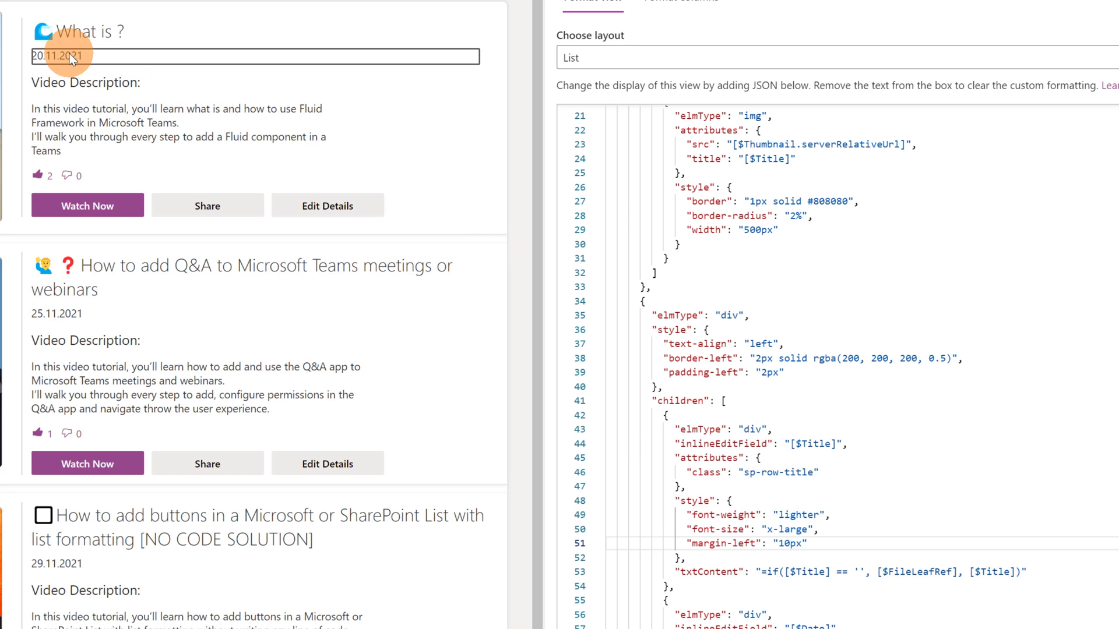
pyautogui.scroll(-3, 862, 439)
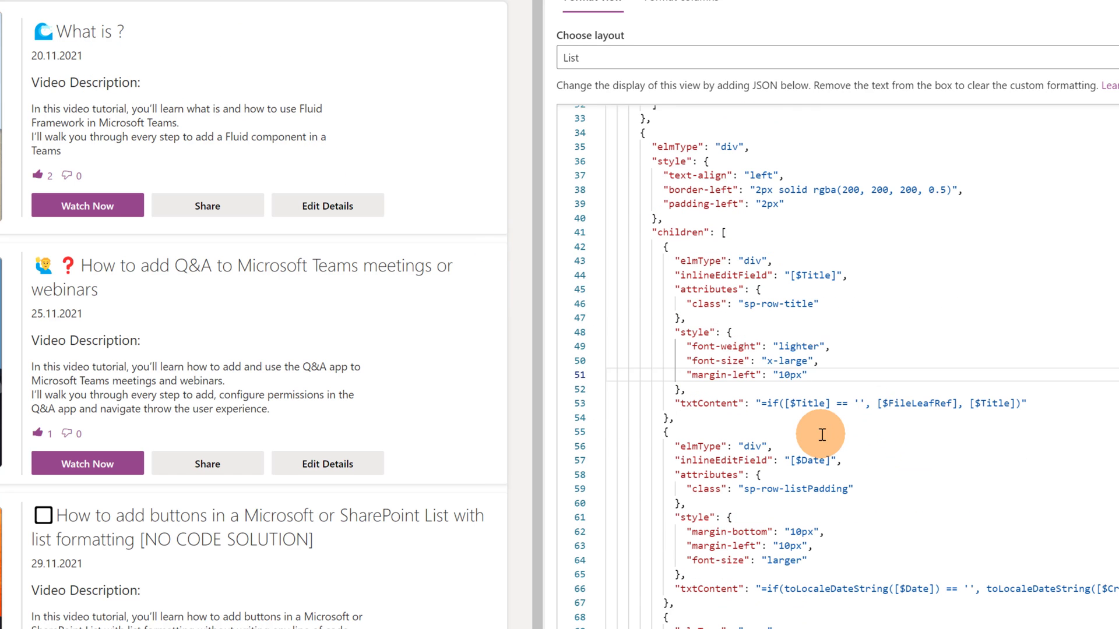
pyautogui.scroll(-1, 804, 414)
# - Select the "inlineEditField": "[$Date]" setting, then scroll on to the "[$VideoDescription]" entry
pyautogui.click(779, 380)
pyautogui.scroll(-1, 764, 361)
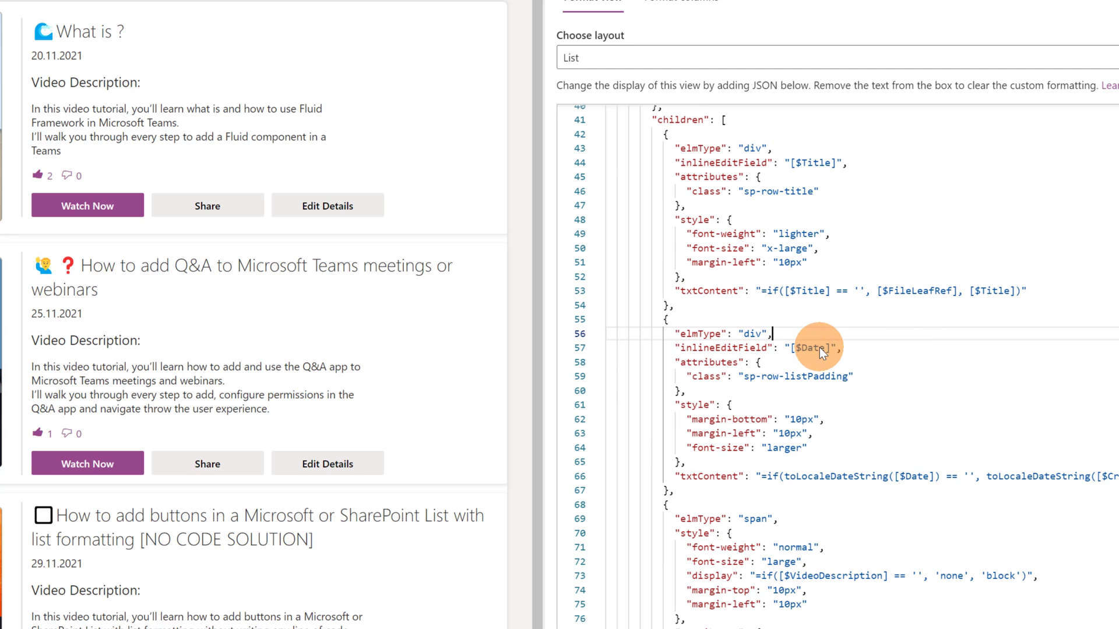
pyautogui.doubleClick(756, 348)
pyautogui.moveTo(757, 348); pyautogui.dragTo(845, 347)
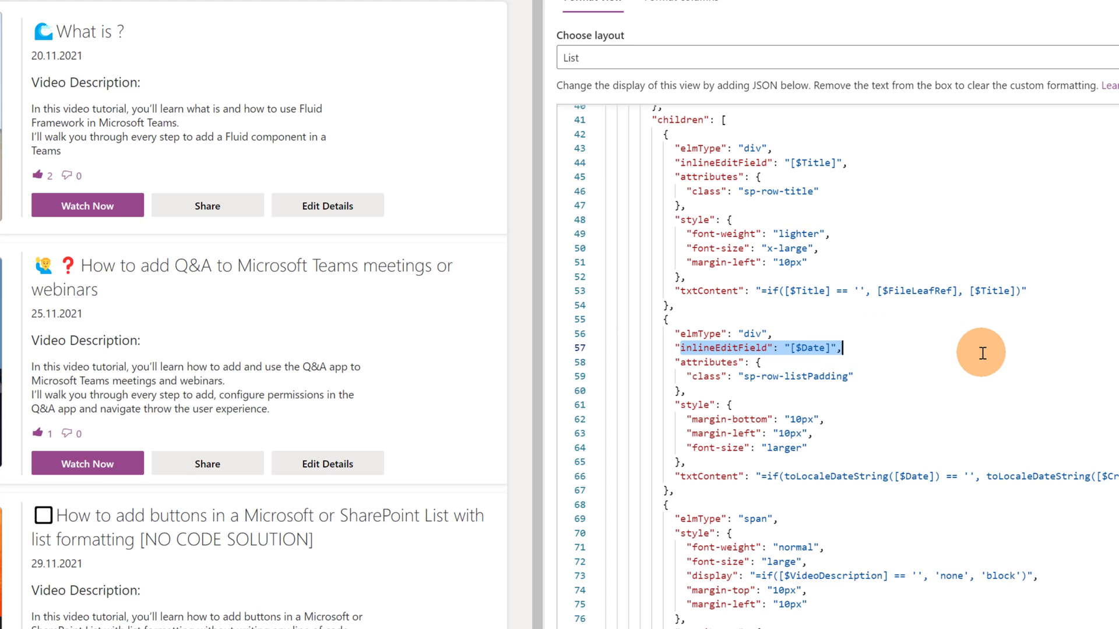
pyautogui.scroll(-5, 931, 296)
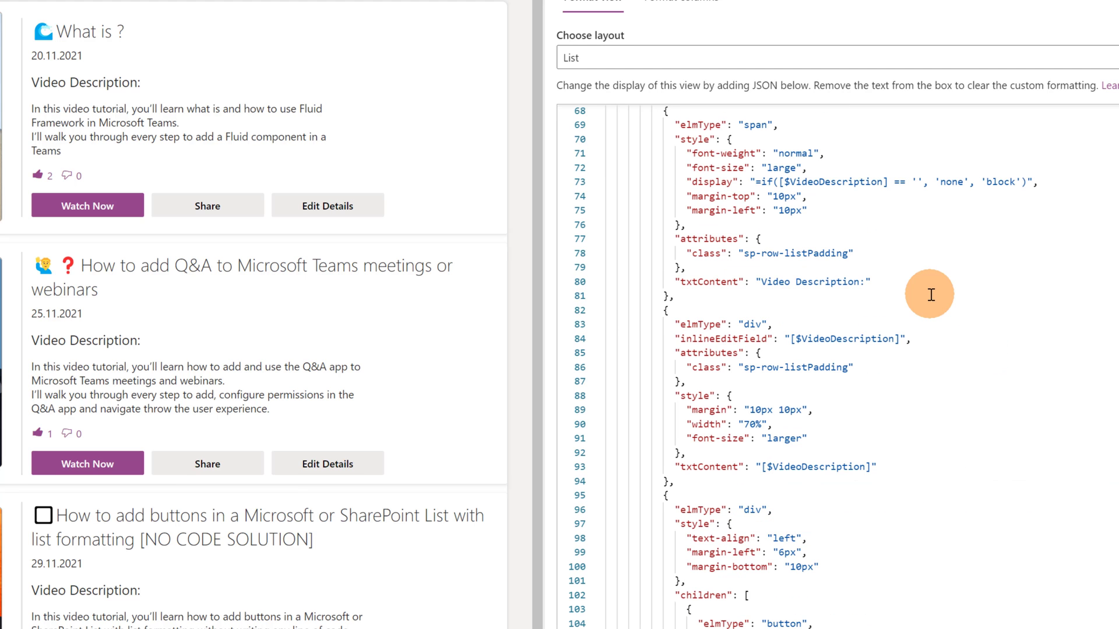